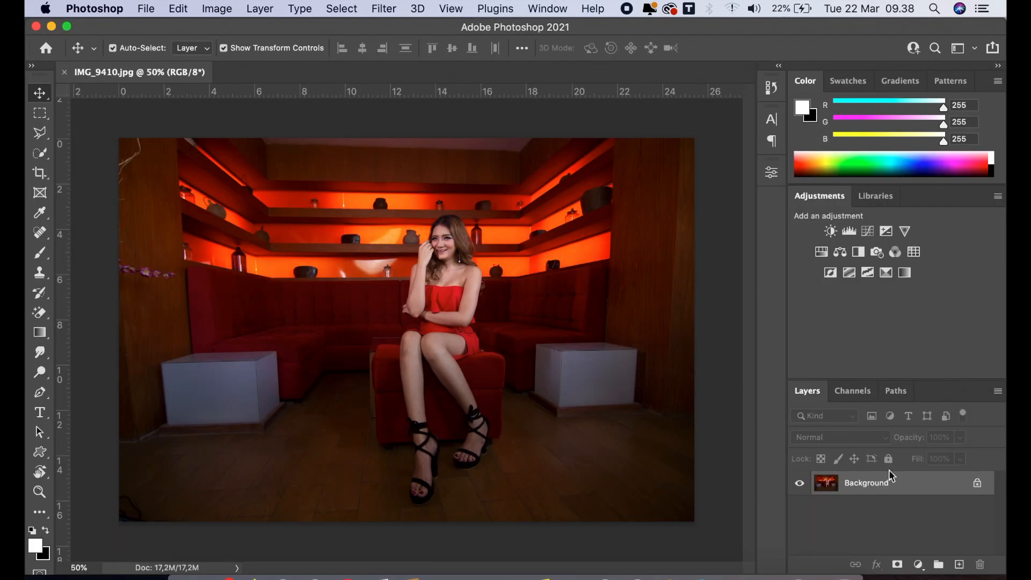
# - Duplicate the Background layer and open the copy in the Camera Raw Filter
pyautogui.moveTo(892, 480); pyautogui.dragTo(960, 564)
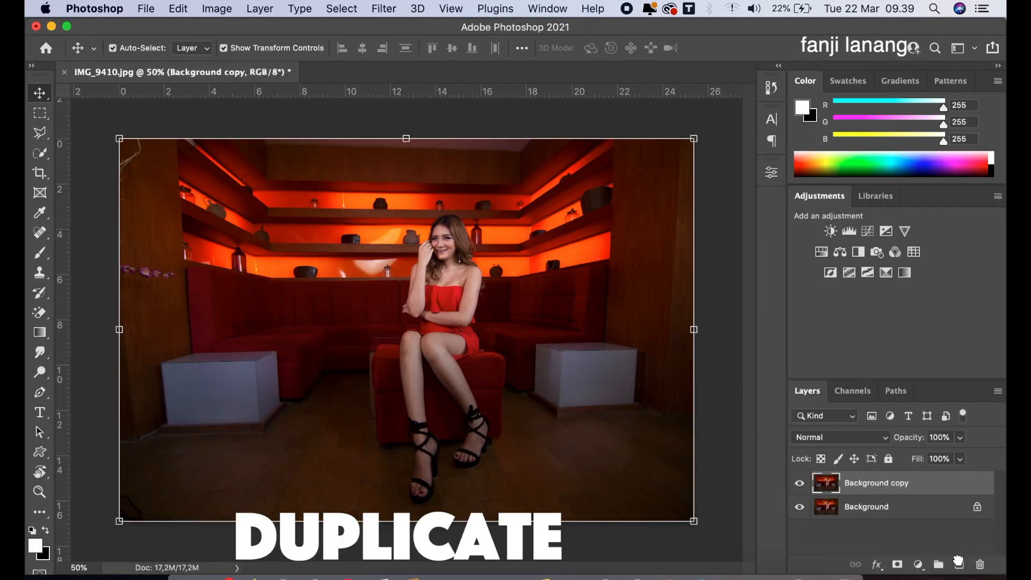
pyautogui.click(393, 11)
pyautogui.click(443, 127)
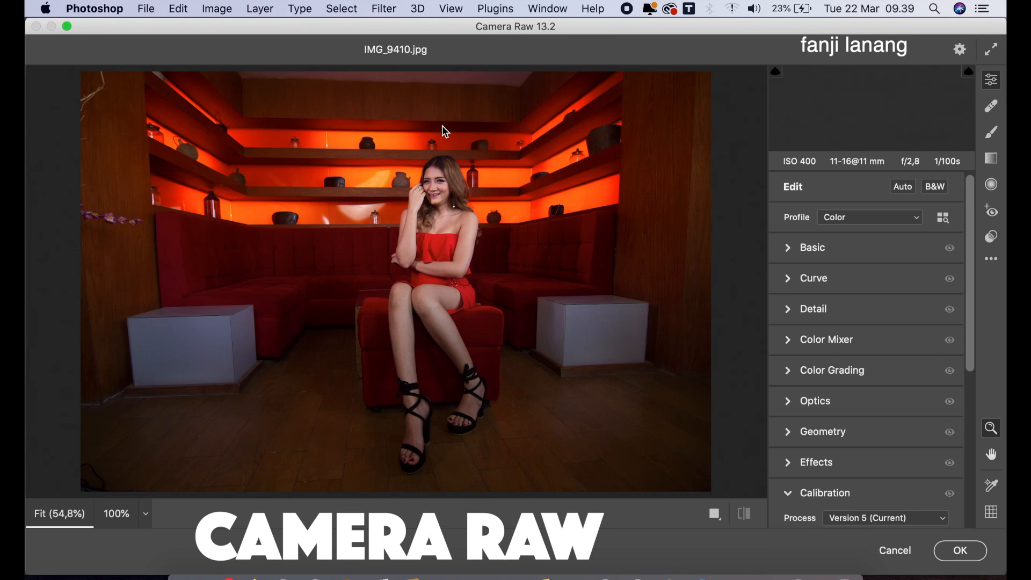
# - Set the photo's white balance to Temperature -10 and Tint -15
pyautogui.click(789, 248)
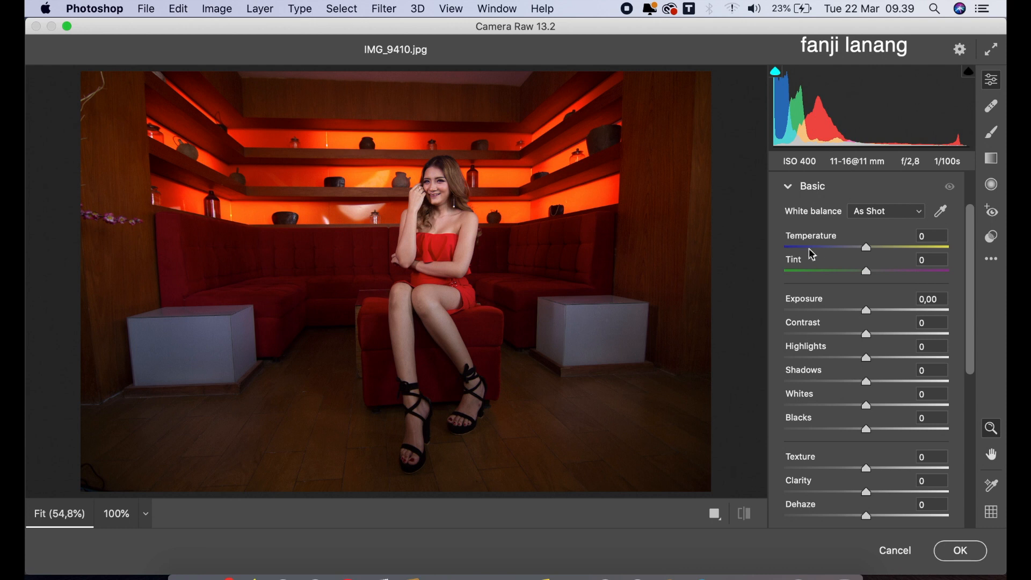
pyautogui.click(858, 249)
pyautogui.moveTo(857, 250); pyautogui.dragTo(858, 280)
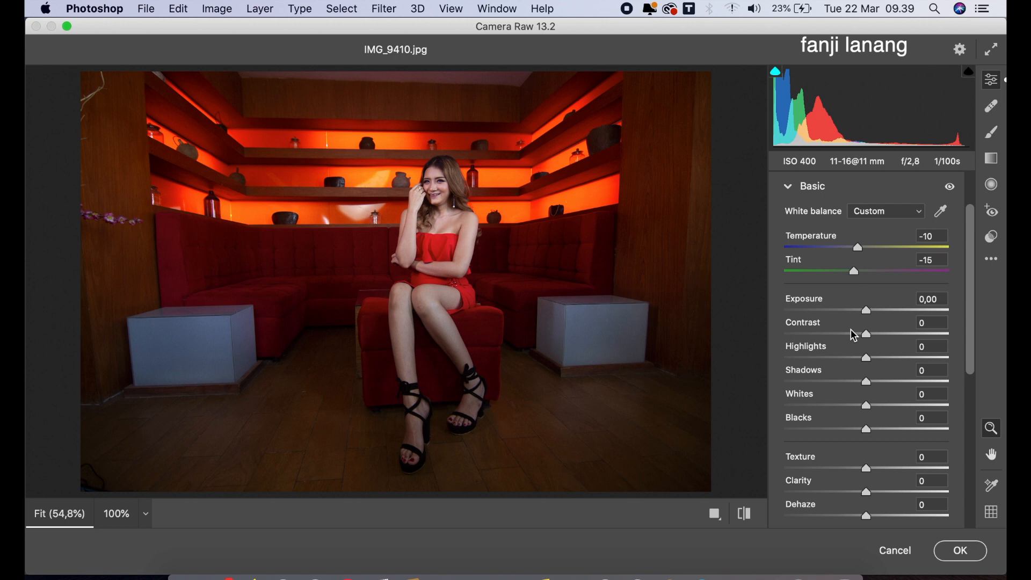
# - In the Basic adjustments, set Contrast to -40, Highlights to -80, Shadows to +35, and Texture and Clarity to +5 each
pyautogui.moveTo(842, 336); pyautogui.dragTo(800, 359)
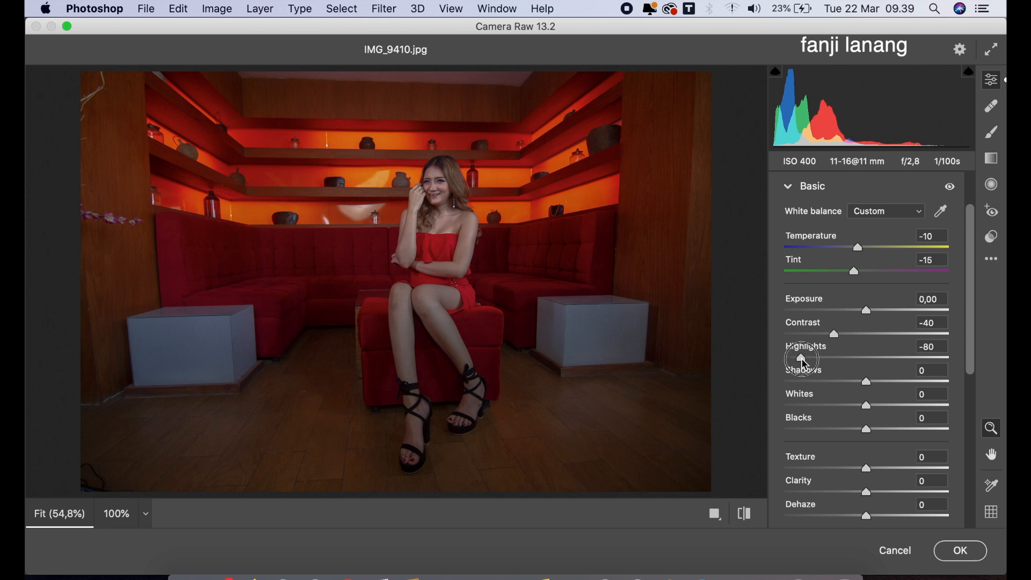
pyautogui.click(891, 386)
pyautogui.moveTo(891, 386); pyautogui.dragTo(899, 385)
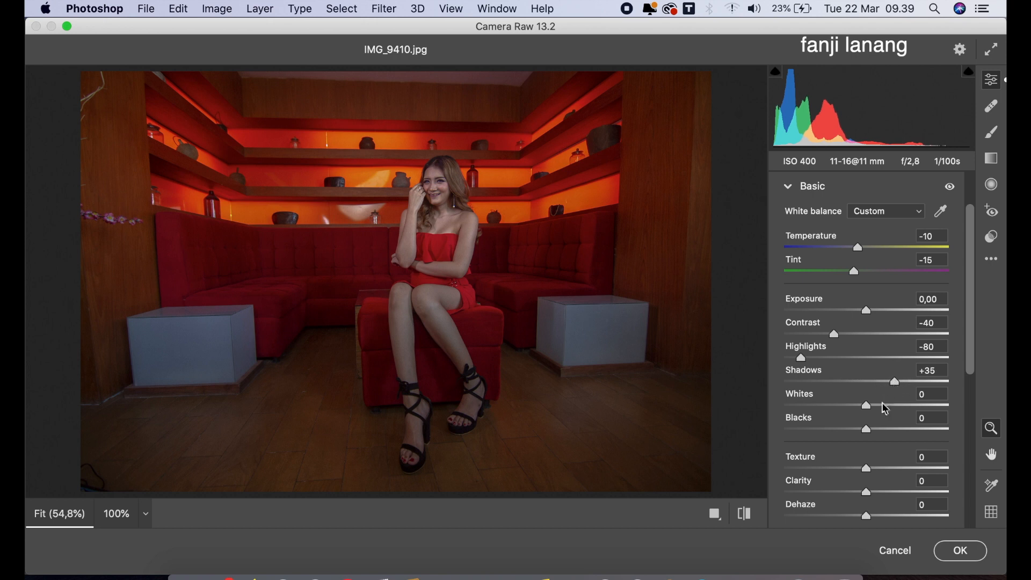
pyautogui.click(872, 471)
pyautogui.moveTo(874, 471); pyautogui.dragTo(872, 491)
pyautogui.click(871, 491)
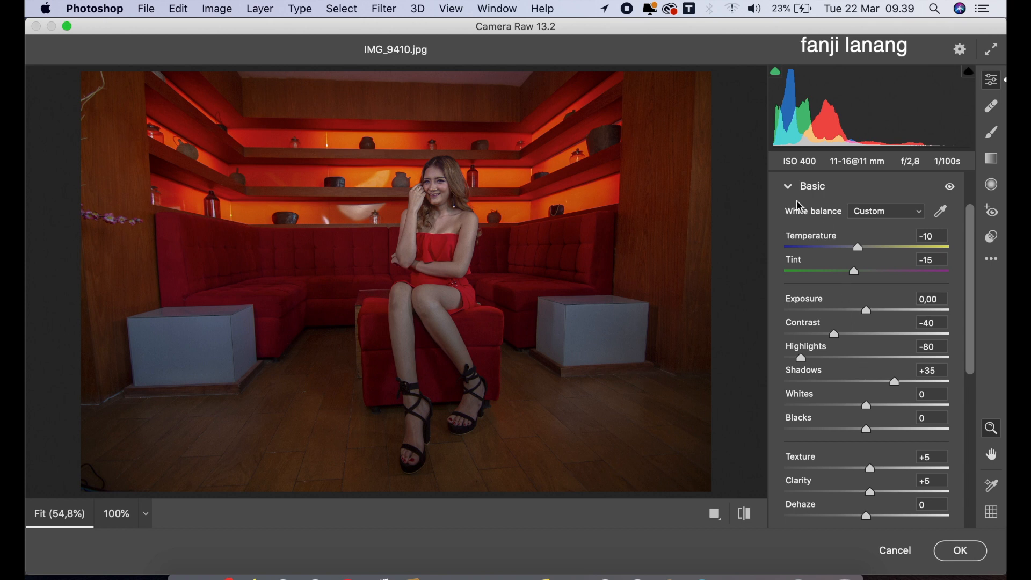
pyautogui.click(789, 188)
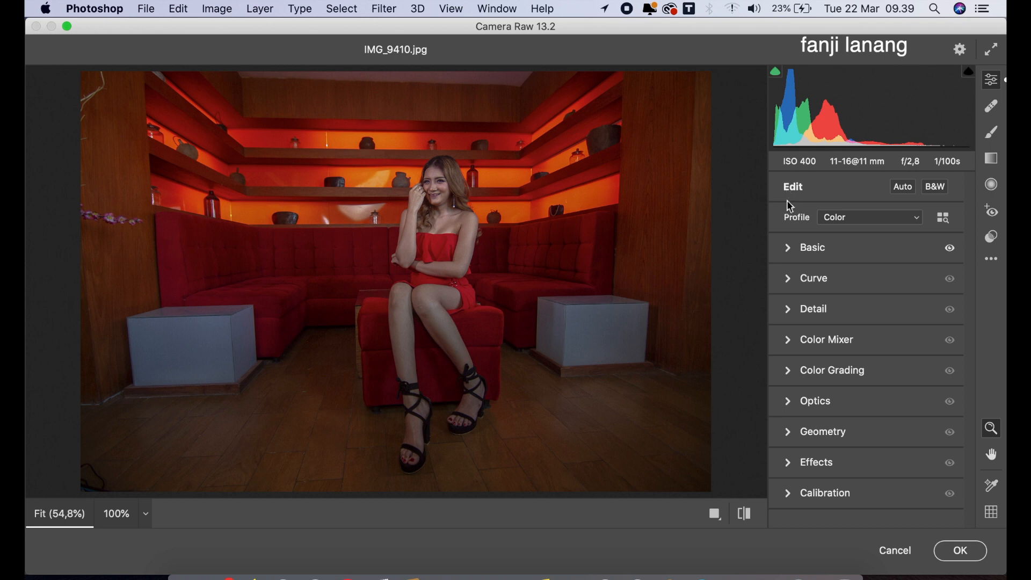
# - Shape the main point curve with a shadow point at input 62, output 56 and a highlight point at input 194, output 198
pyautogui.click(789, 278)
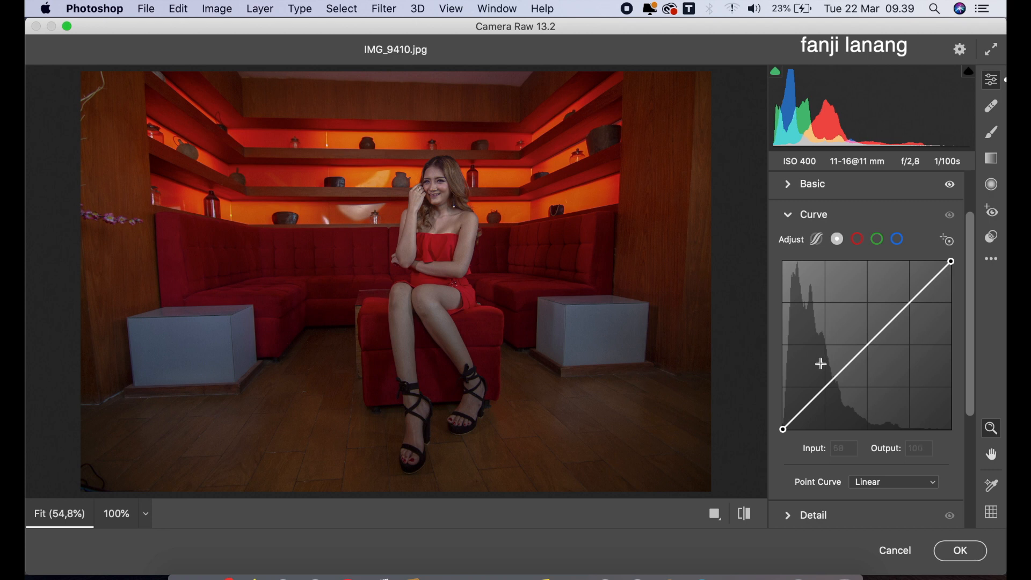
pyautogui.click(825, 391)
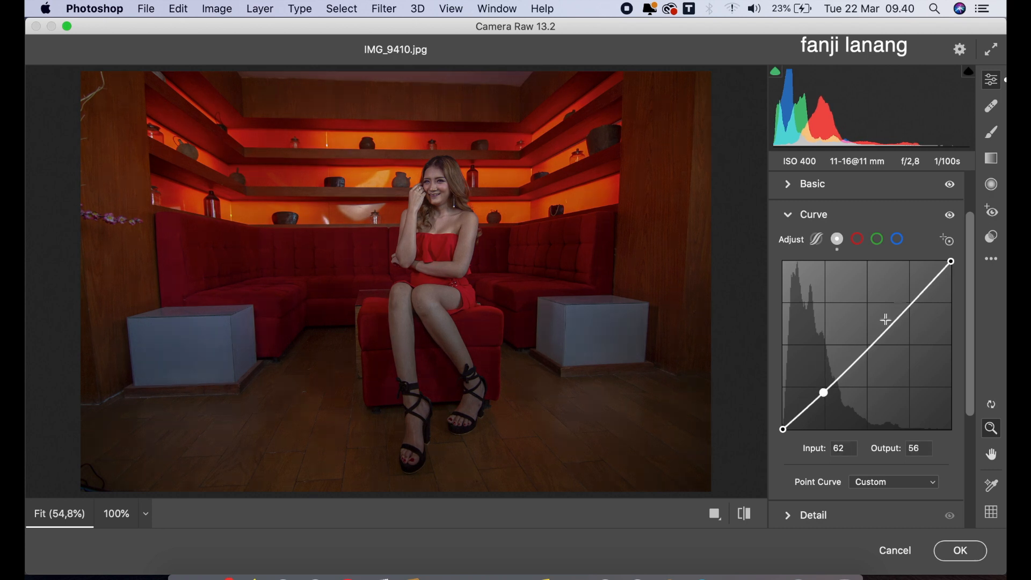
pyautogui.click(911, 299)
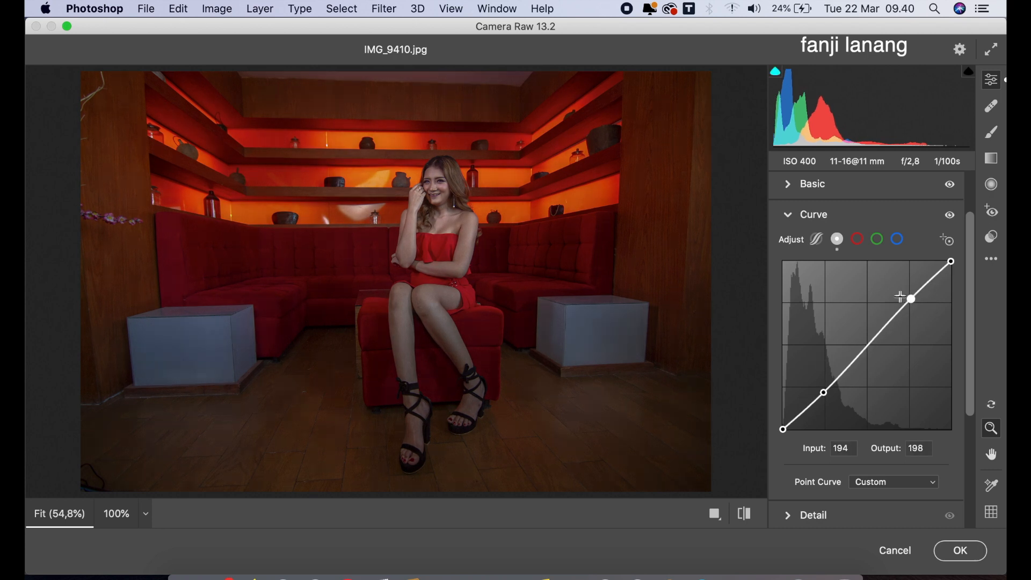
# - Lower the white end point of the blue channel curve to output 197
pyautogui.click(897, 239)
pyautogui.moveTo(952, 263); pyautogui.dragTo(952, 302)
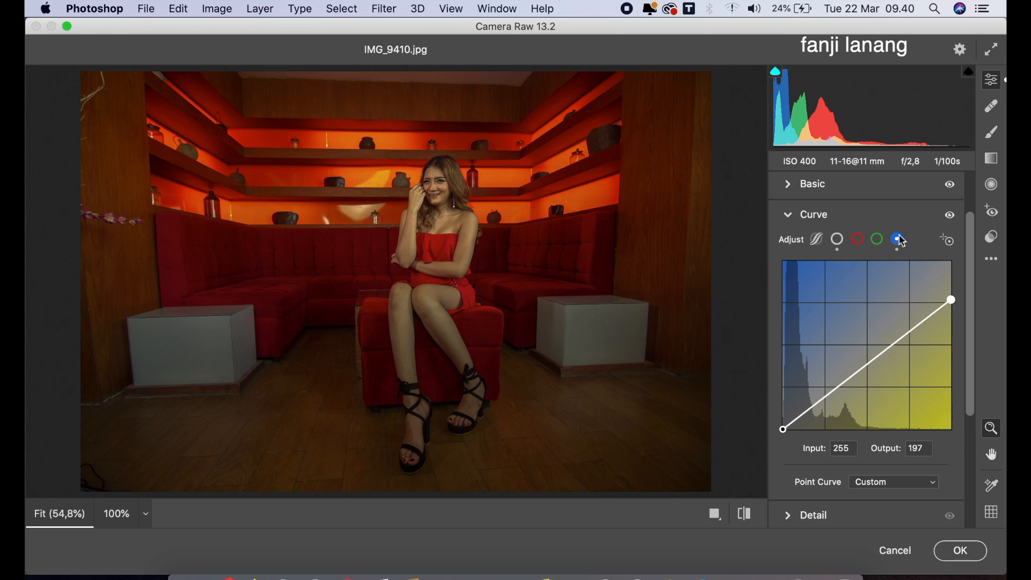
pyautogui.click(791, 217)
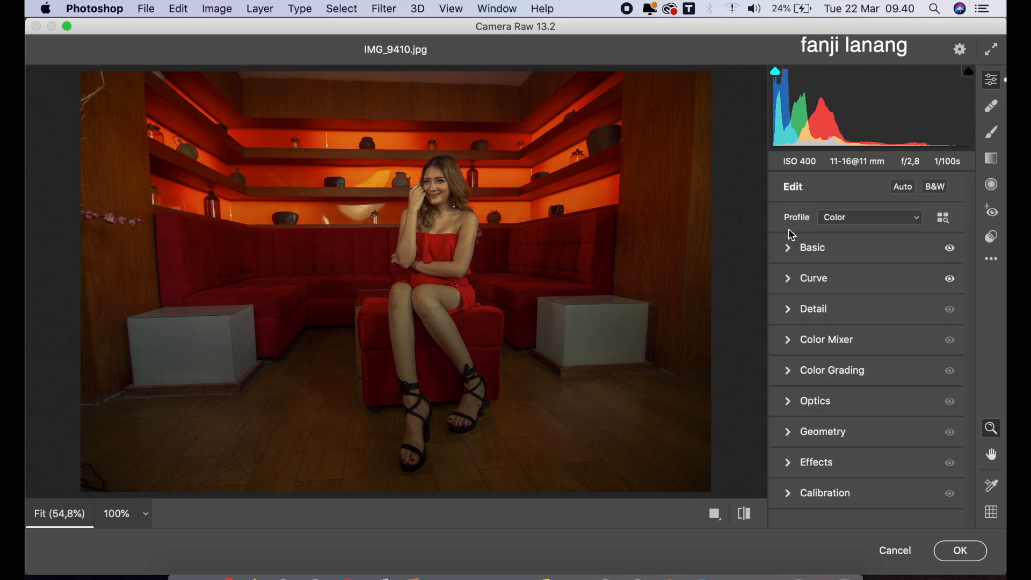
# - In the Color Mixer, set the hue of reds to -24 and oranges to -10, and the saturation of both to +2
pyautogui.click(790, 341)
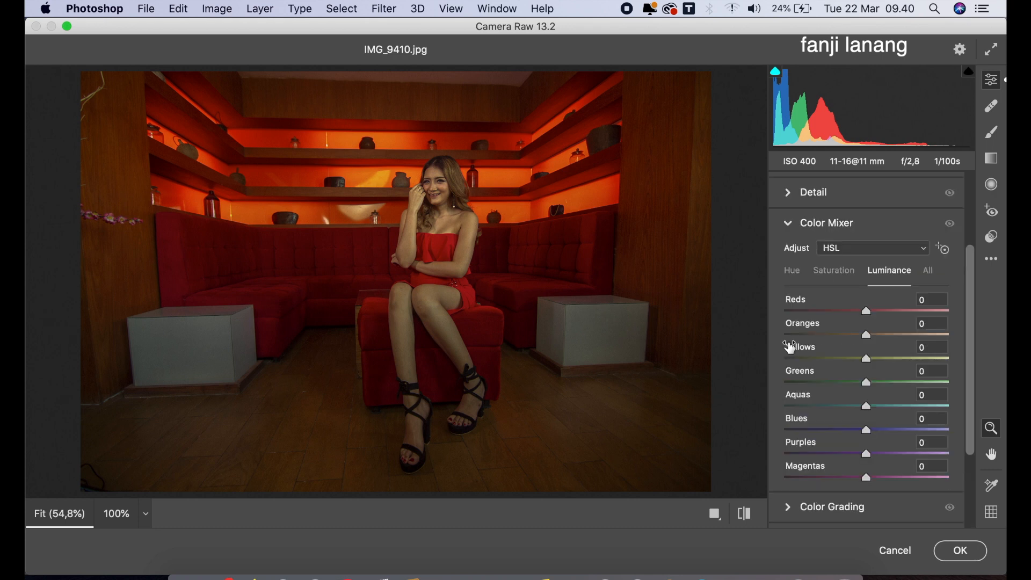
pyautogui.click(794, 271)
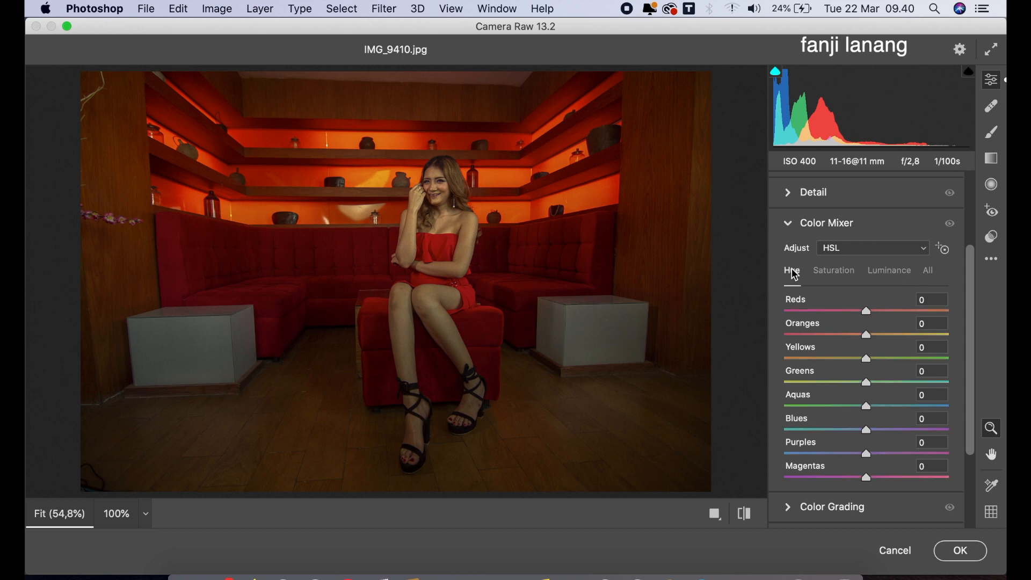
pyautogui.moveTo(854, 313); pyautogui.dragTo(860, 337)
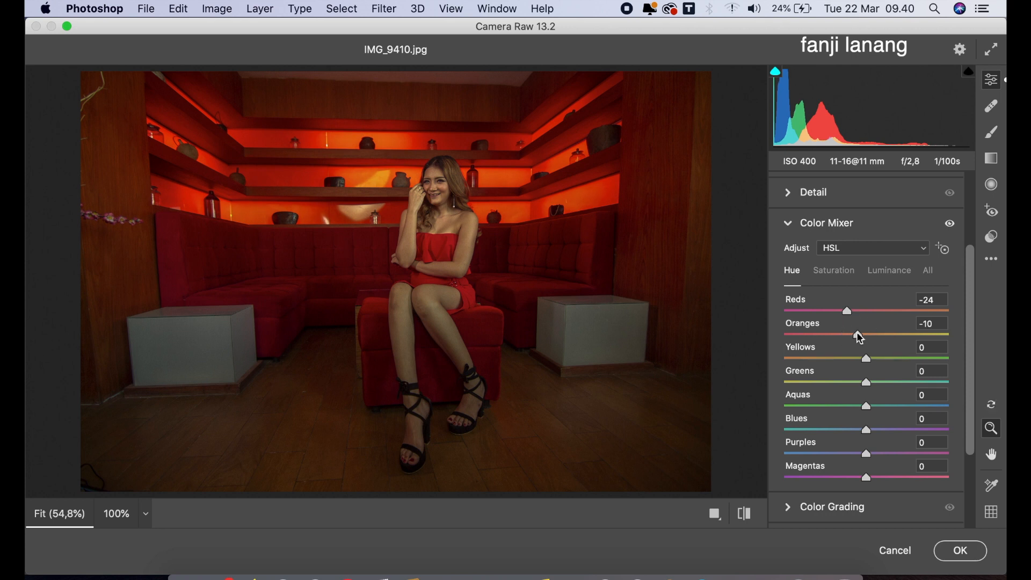
pyautogui.click(843, 276)
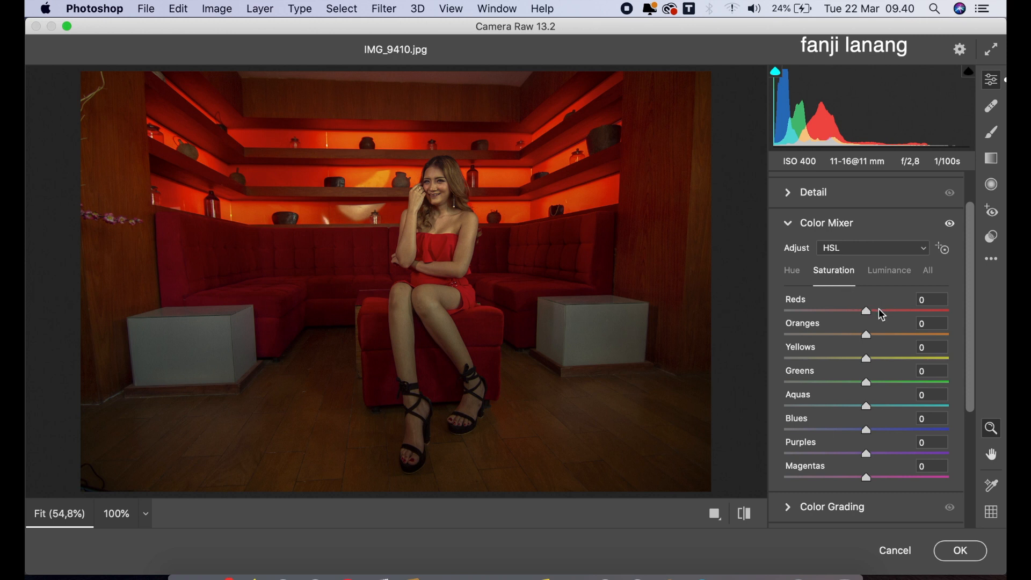
pyautogui.moveTo(866, 311); pyautogui.dragTo(869, 334)
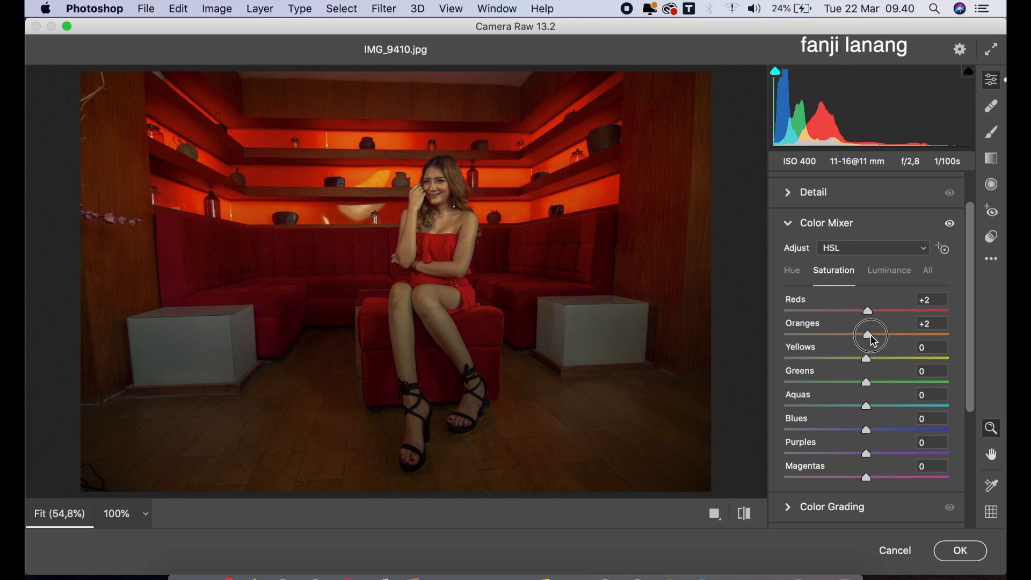
# - Set the Color Mixer luminance of reds to -43 and oranges to -12
pyautogui.click(890, 277)
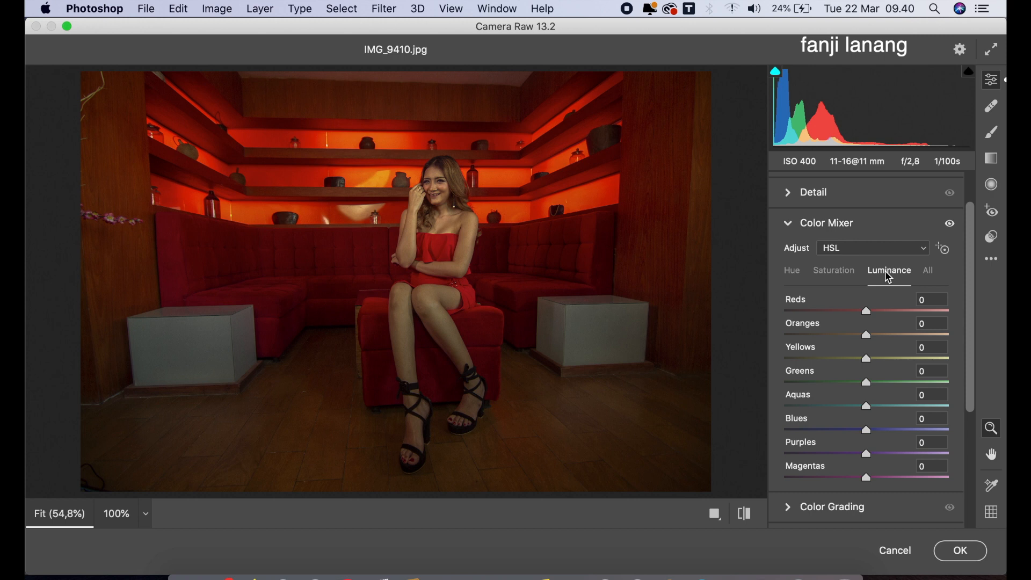
pyautogui.click(846, 315)
pyautogui.moveTo(847, 316); pyautogui.dragTo(860, 342)
pyautogui.click(854, 335)
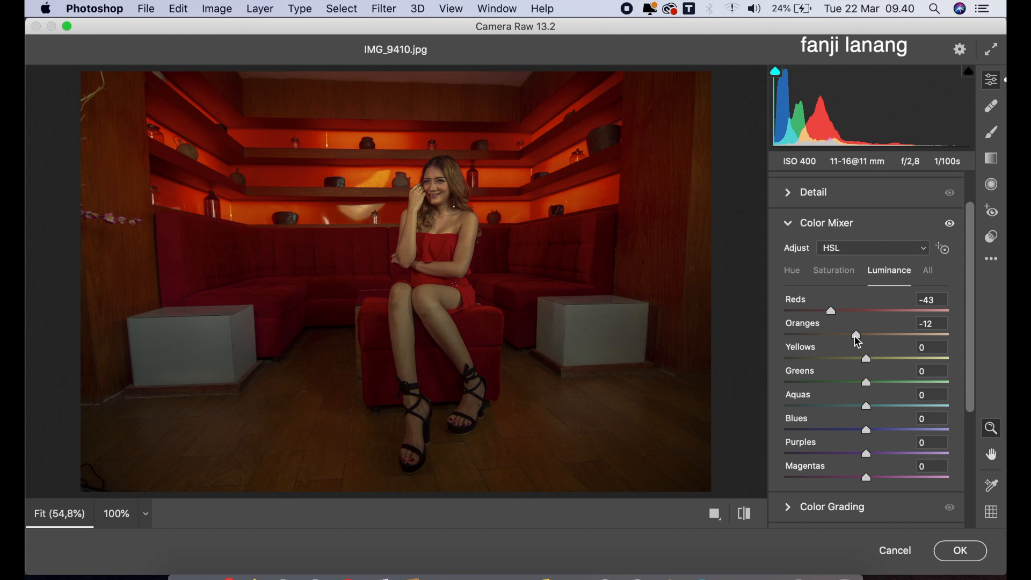
pyautogui.click(788, 224)
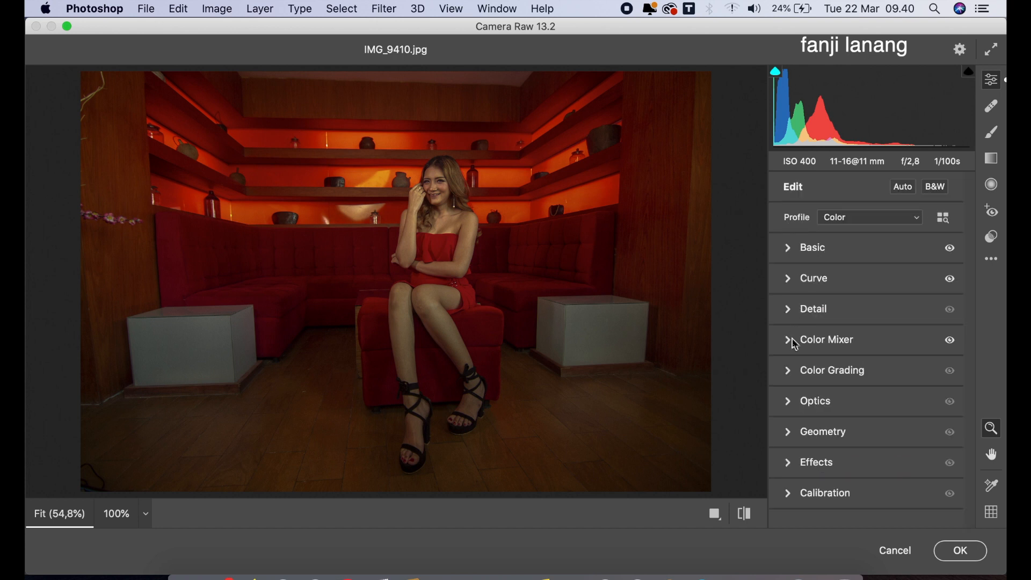
# - Color grade the shadows with hue 207 and saturation 17
pyautogui.click(791, 375)
pyautogui.click(862, 209)
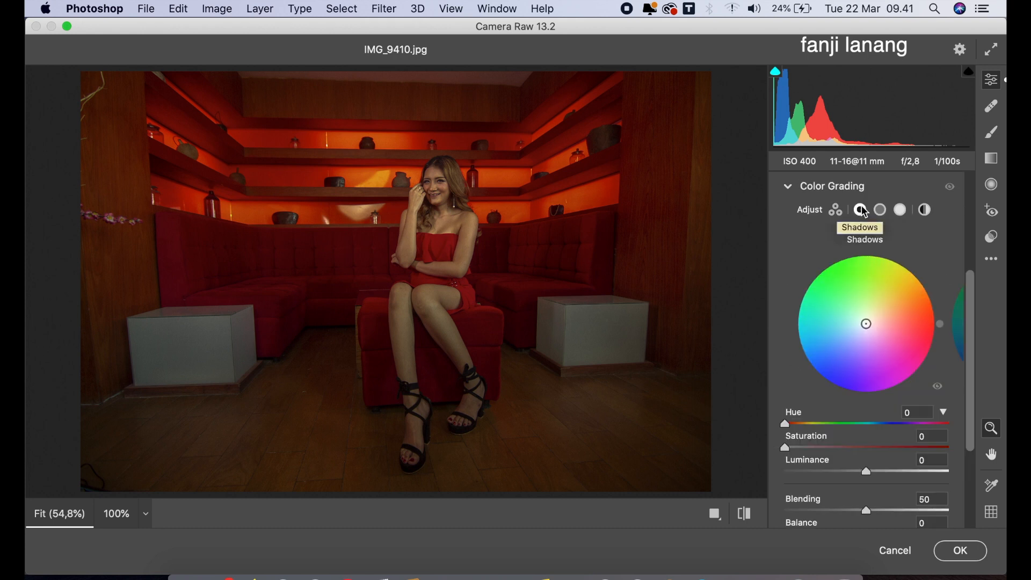
pyautogui.click(881, 428)
pyautogui.moveTo(881, 424); pyautogui.dragTo(883, 432)
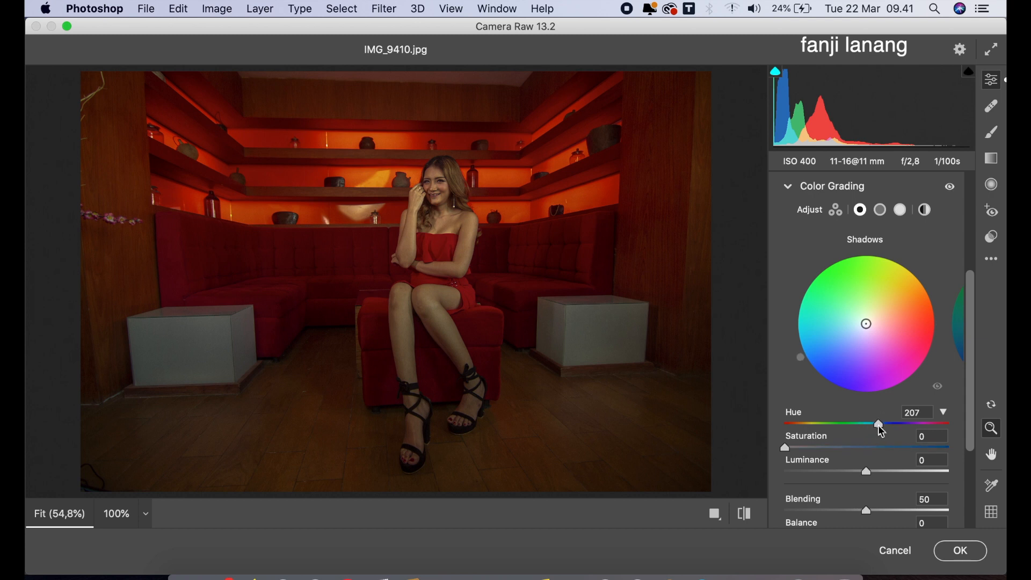
pyautogui.moveTo(815, 452)
pyautogui.mouseDown()
pyautogui.moveTo(804, 449)
pyautogui.moveTo(815, 452)
pyautogui.mouseUp()
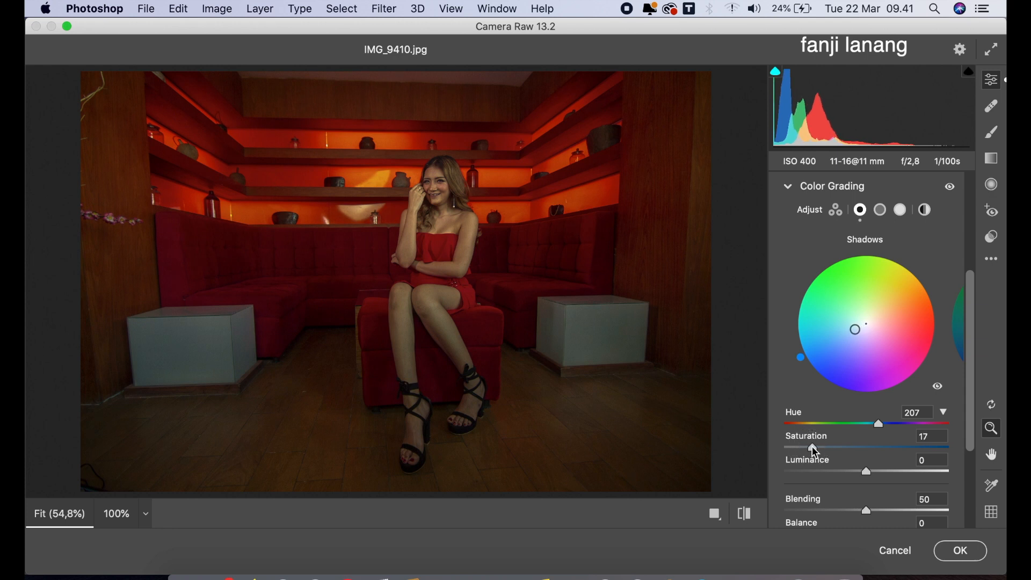
# - Color grade the highlights with hue 51 and saturation 22
pyautogui.click(902, 211)
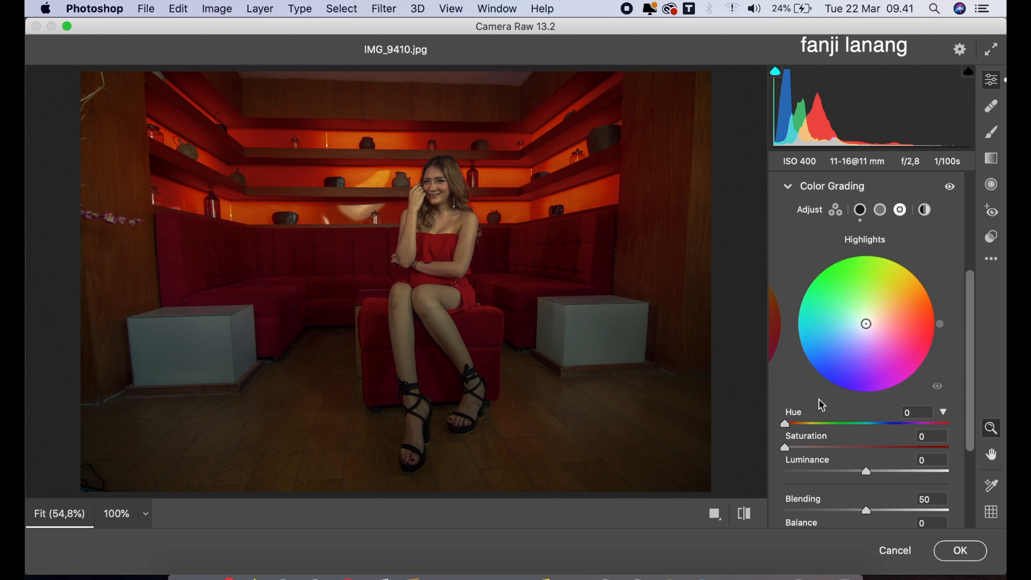
pyautogui.click(804, 425)
pyautogui.moveTo(806, 430); pyautogui.dragTo(822, 448)
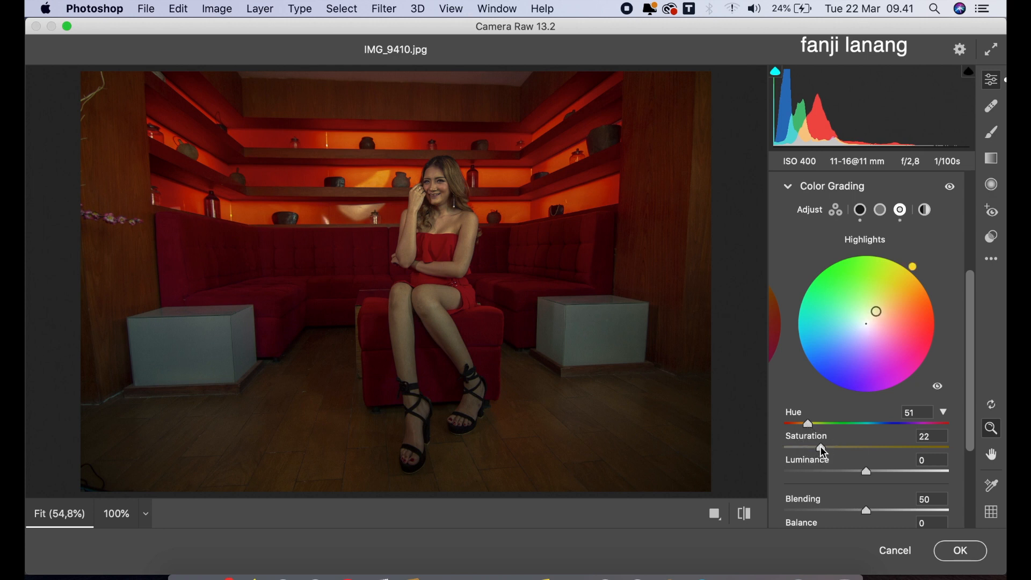
pyautogui.click(792, 188)
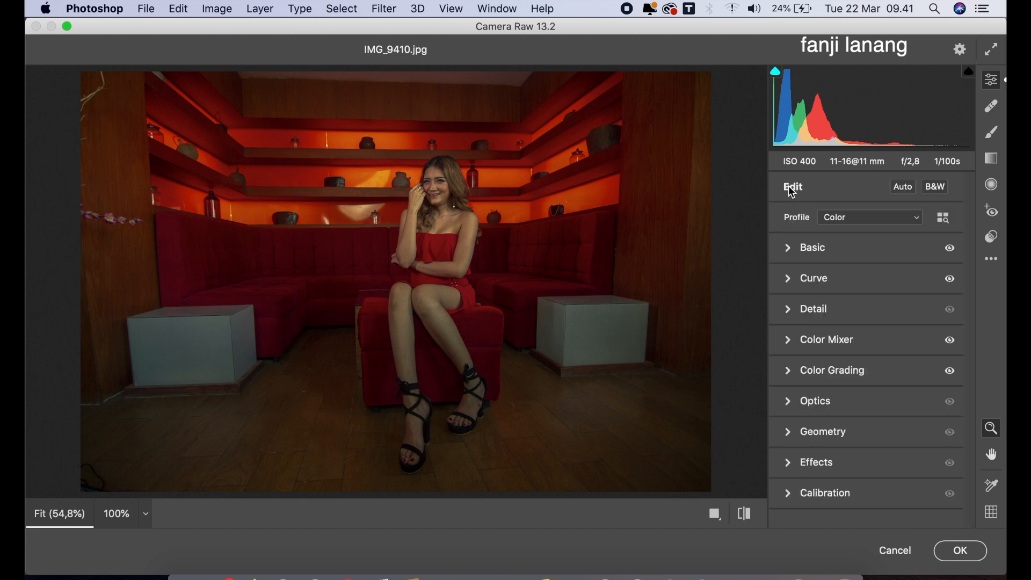
# - Add an optics vignette of -44 with its midpoint at 31
pyautogui.click(789, 404)
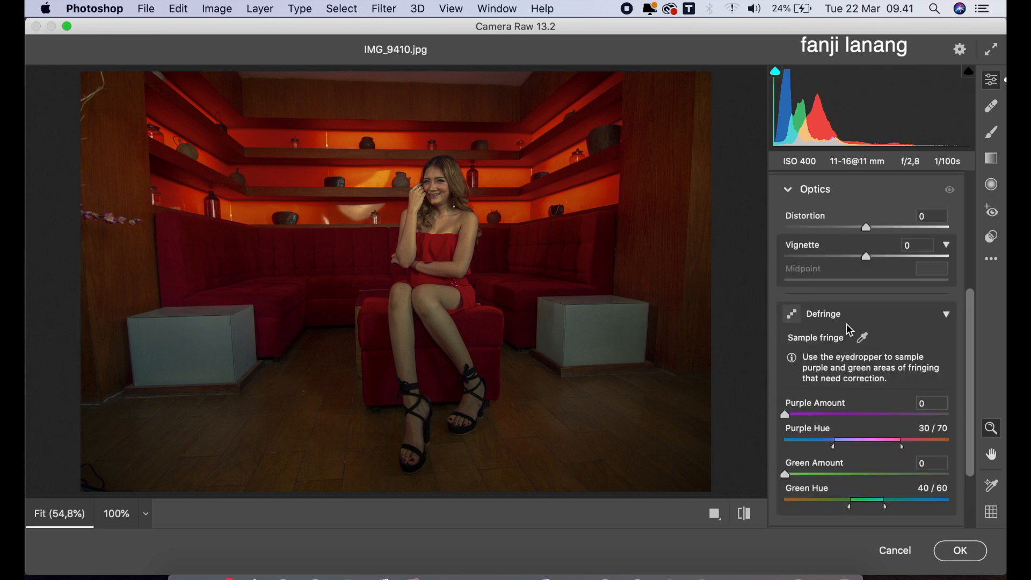
pyautogui.moveTo(868, 261); pyautogui.dragTo(838, 290)
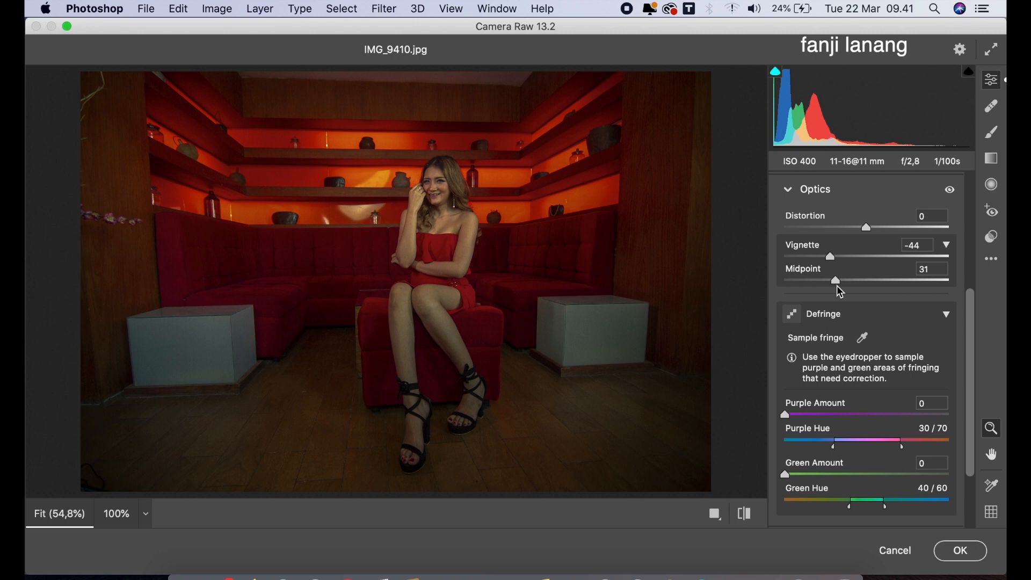
pyautogui.click(788, 191)
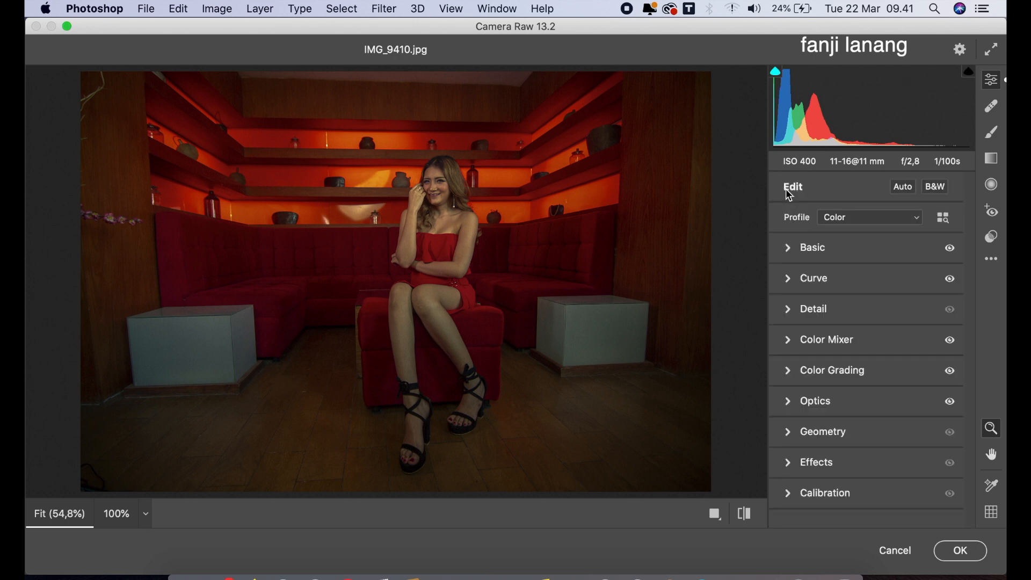
# - Calibrate the primary hues to red +21, green -20 and blue -60, and show the before and after views side by side
pyautogui.click(789, 494)
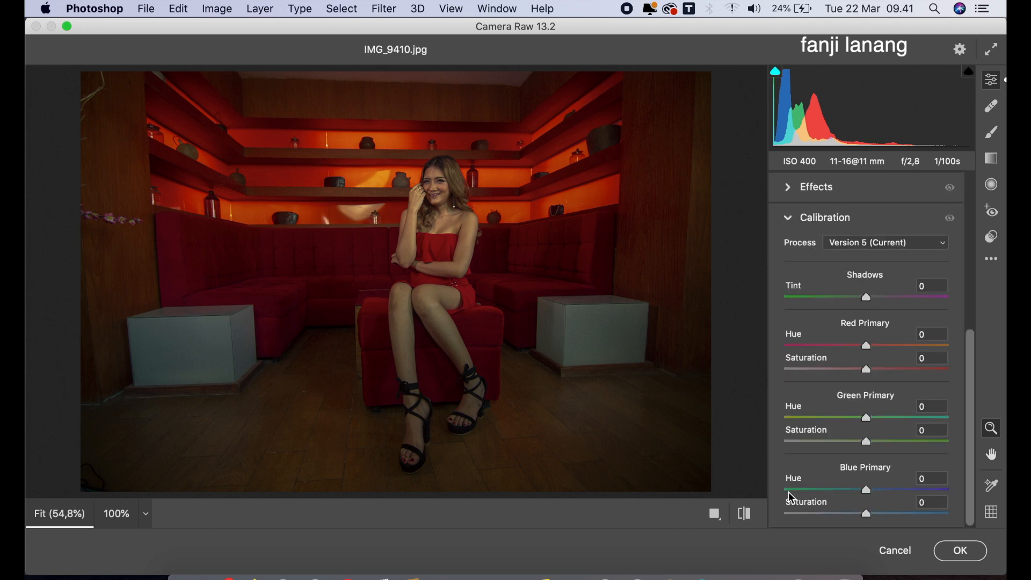
pyautogui.click(879, 347)
pyautogui.moveTo(881, 352); pyautogui.dragTo(886, 353)
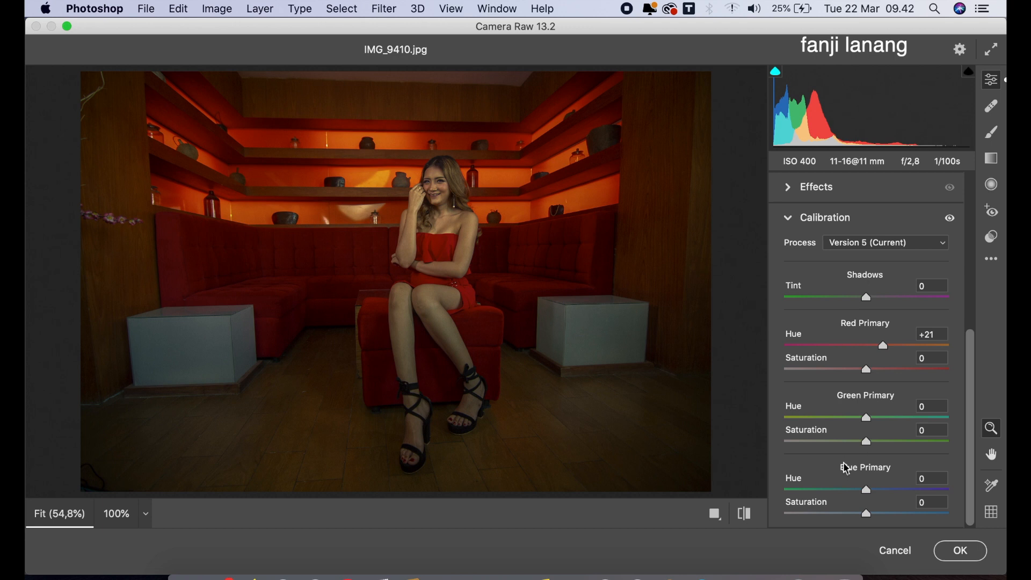
pyautogui.moveTo(848, 425)
pyautogui.mouseDown()
pyautogui.moveTo(841, 420)
pyautogui.moveTo(851, 422)
pyautogui.mouseUp()
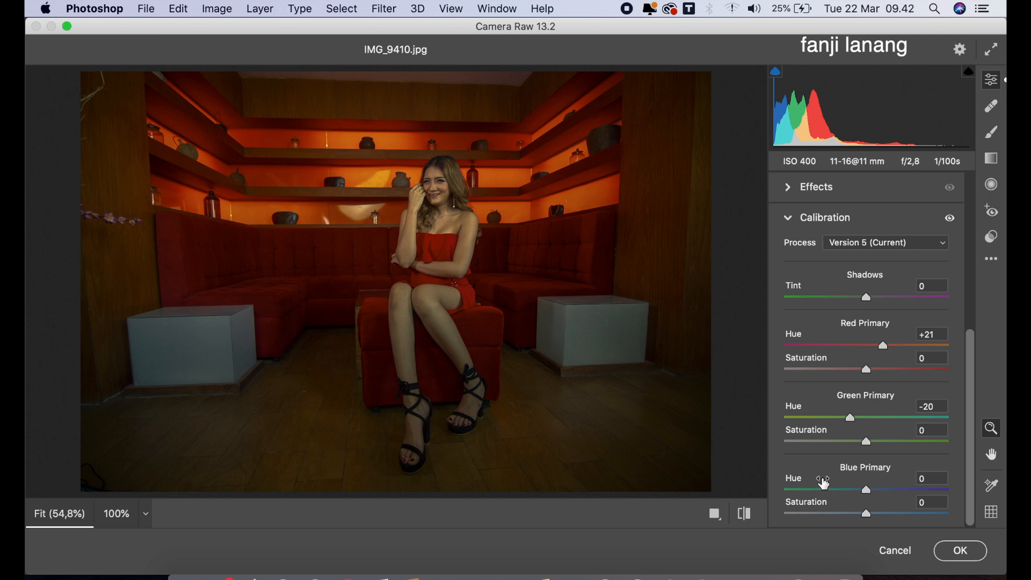
pyautogui.moveTo(815, 490); pyautogui.dragTo(820, 493)
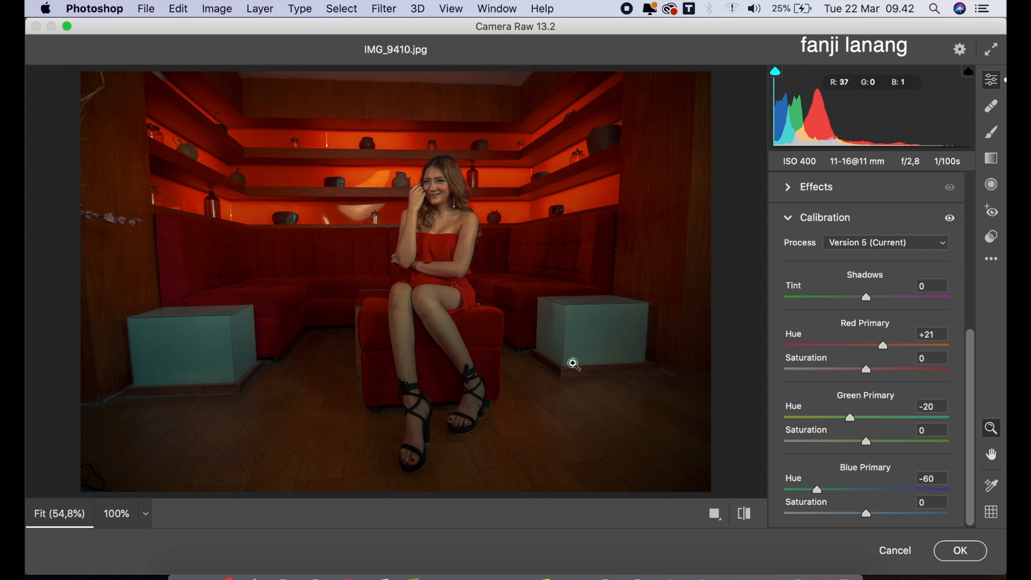
pyautogui.click(715, 515)
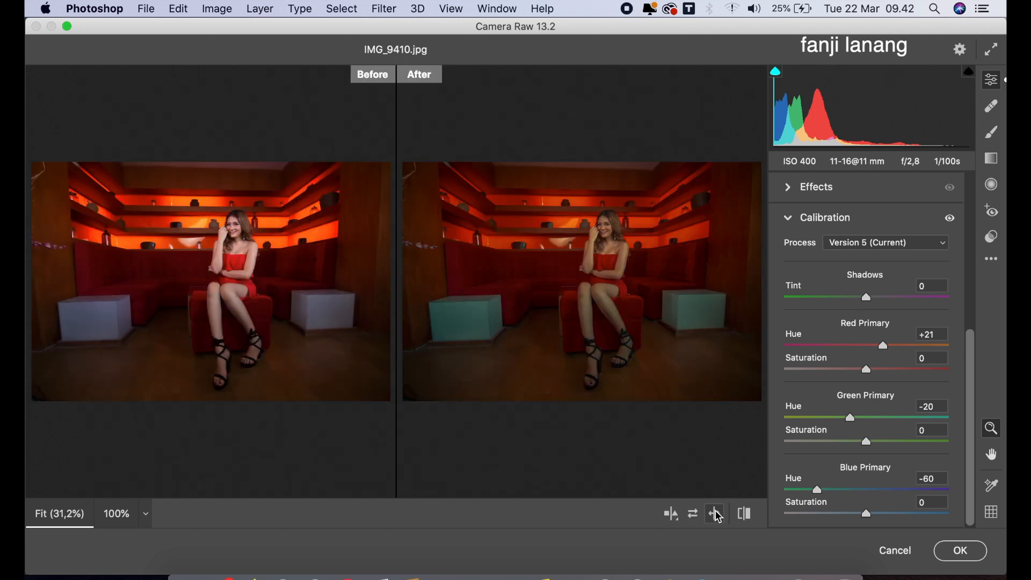
# - Apply the Camera Raw grade to the Background copy layer and toggle that layer's visibility to compare before and after
pyautogui.click(953, 550)
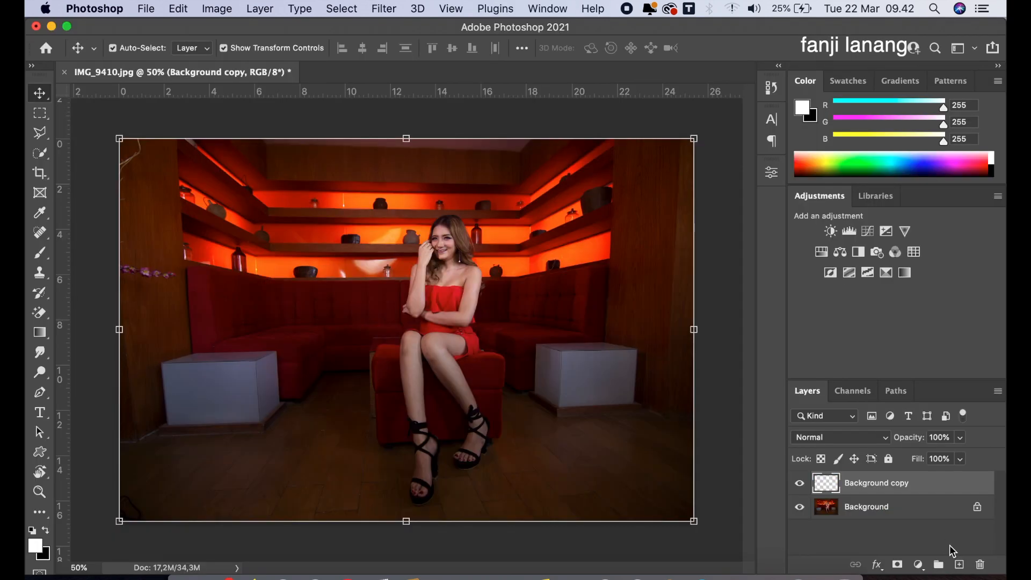
pyautogui.click(795, 486)
pyautogui.click(794, 486)
pyautogui.click(796, 487)
pyautogui.click(796, 487)
pyautogui.click(796, 487)
pyautogui.click(796, 487)
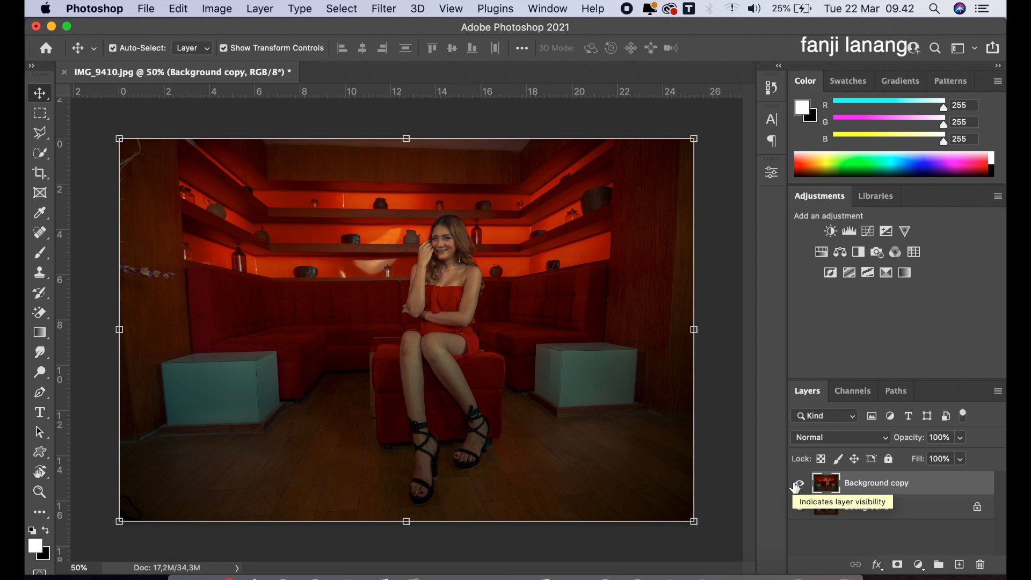
# - Add a new layer and stamp the white signature brush at size 300 in the lower-left corner of the photo
pyautogui.click(960, 565)
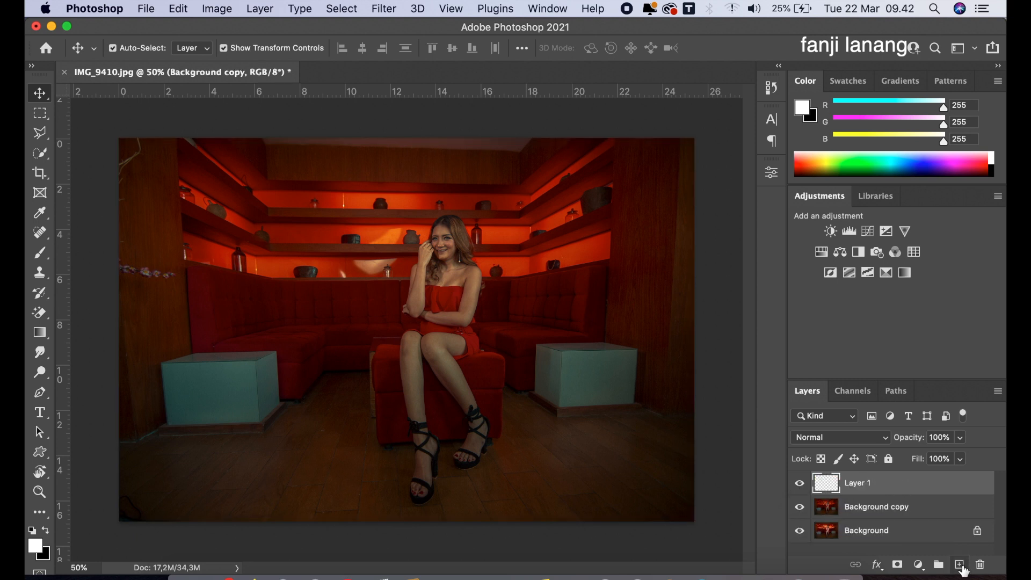
pyautogui.click(39, 252)
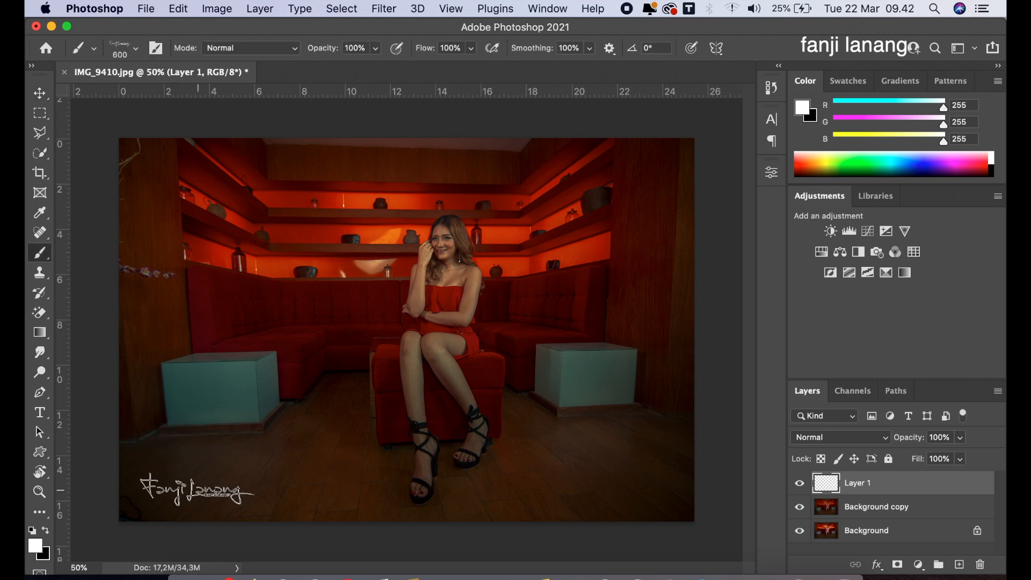
pyautogui.press('[')
pyautogui.press('[')
pyautogui.press('[')
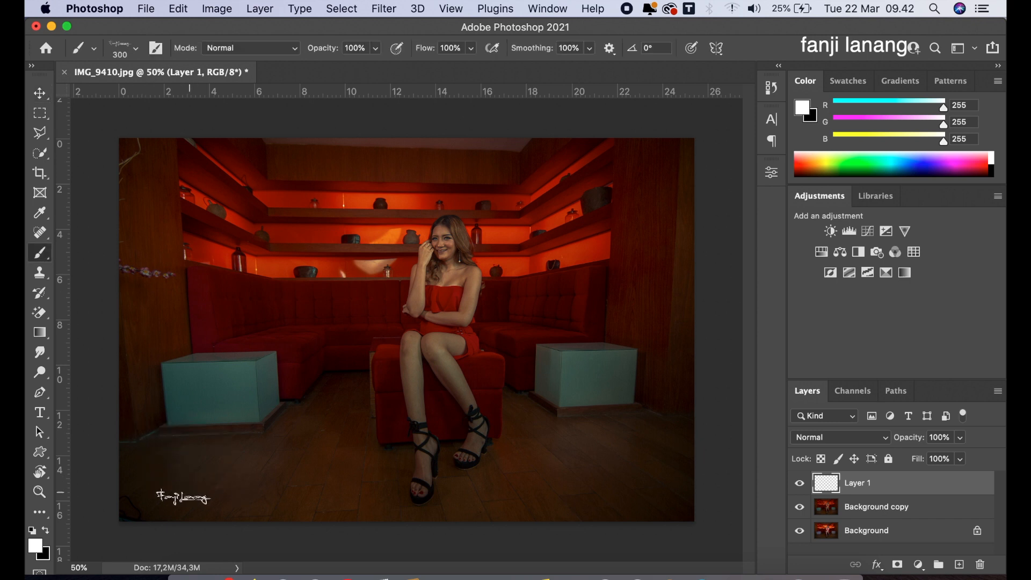
pyautogui.click(156, 508)
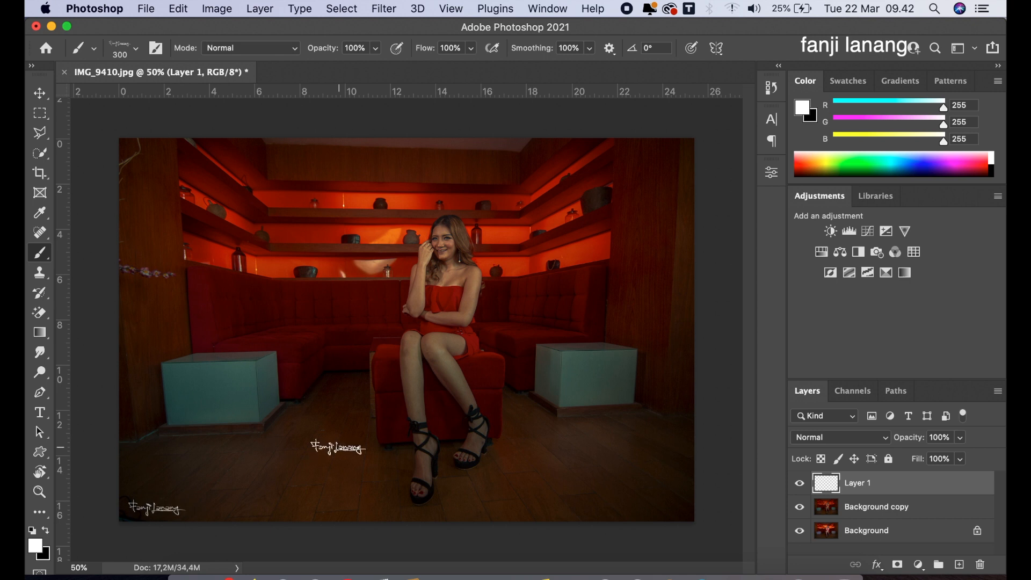